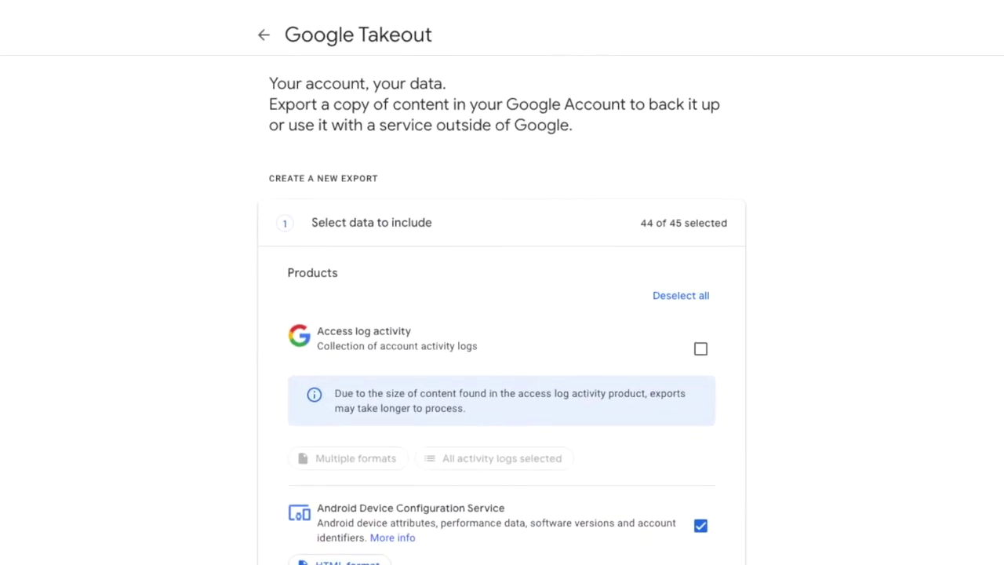
# - Deselect all 45 products in the list so nothing is included in the export
pyautogui.scroll(-15, 502, 314)
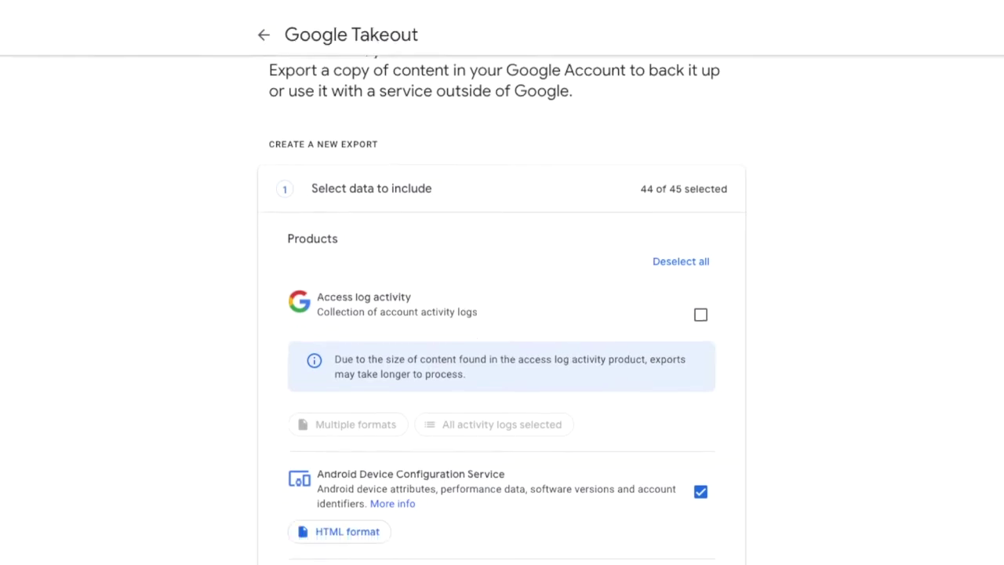
pyautogui.scroll(15, 502, 314)
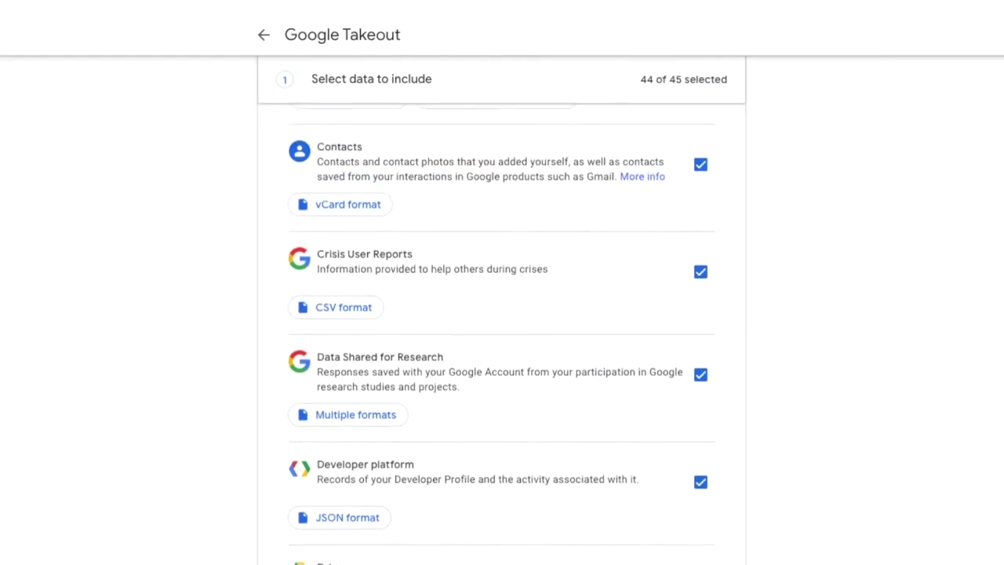
pyautogui.scroll(1, 502, 314)
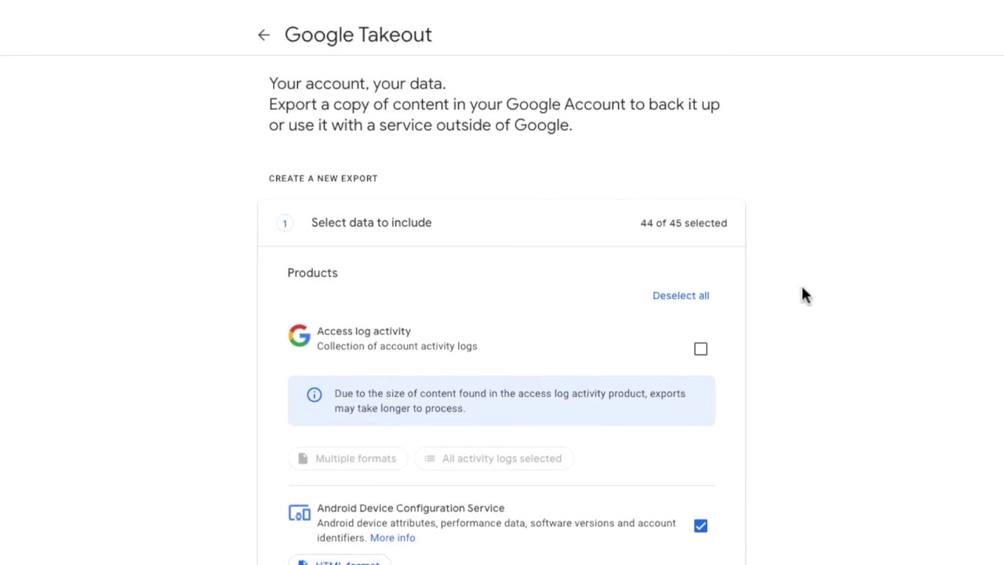
pyautogui.click(701, 304)
pyautogui.scroll(-20, 502, 353)
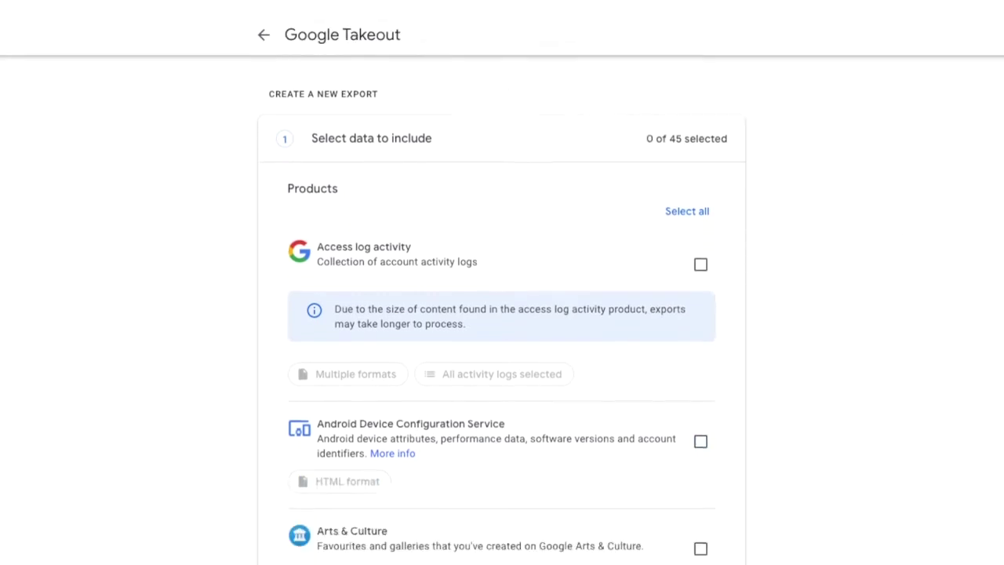
pyautogui.scroll(-20, 502, 338)
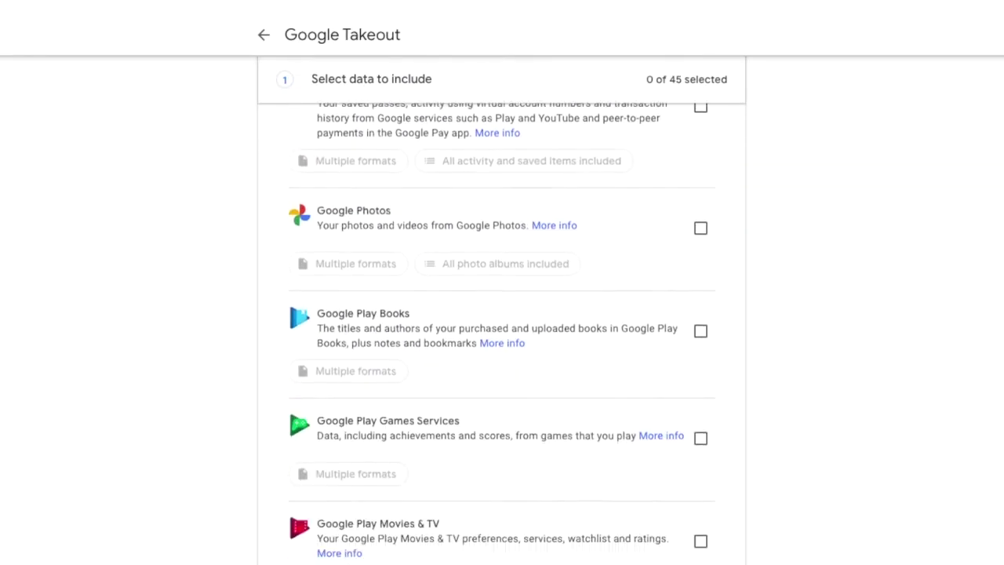
pyautogui.scroll(-4, 502, 338)
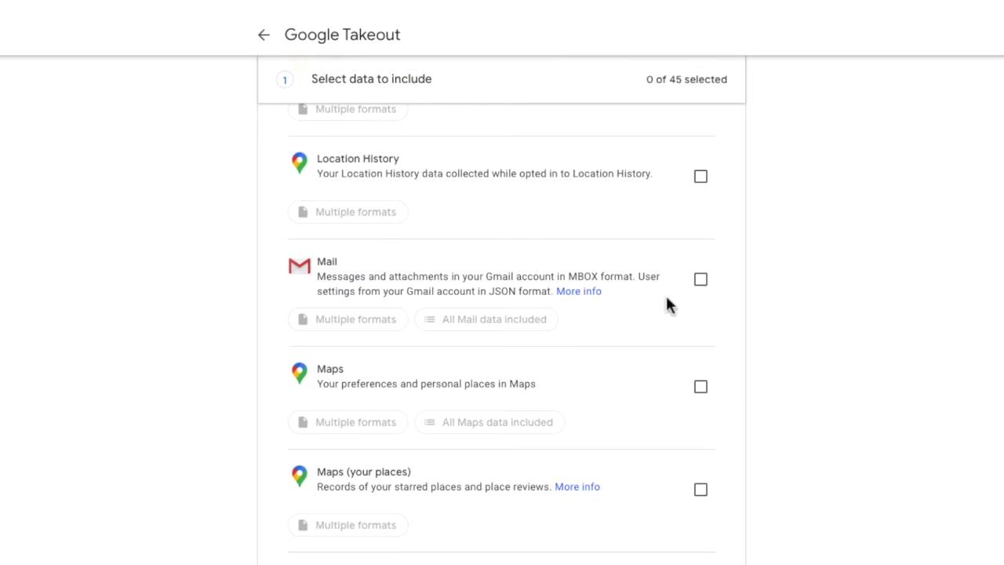
# - Select Mail as the sole product and confirm its MBOX and JSON export formats
pyautogui.click(706, 286)
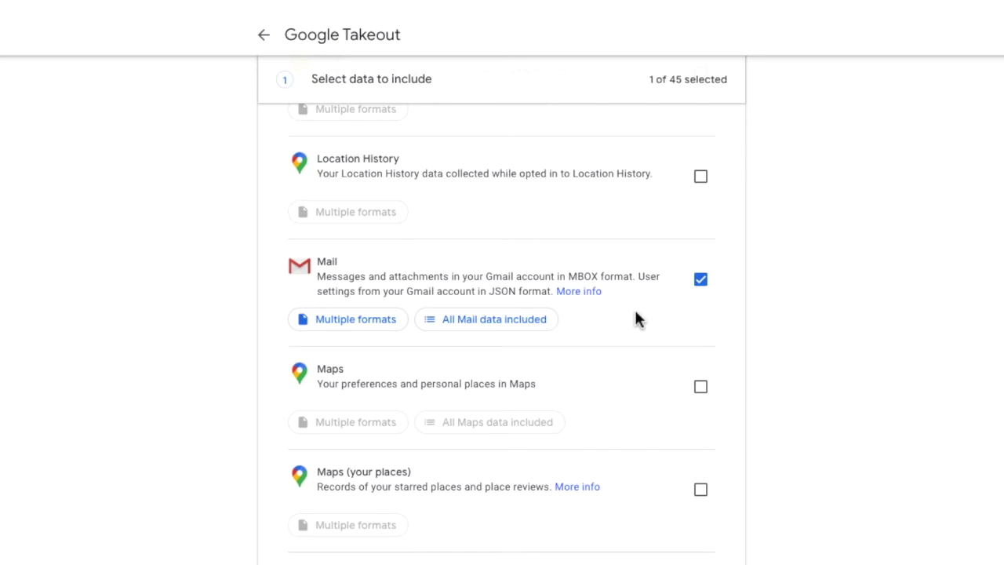
pyautogui.click(380, 328)
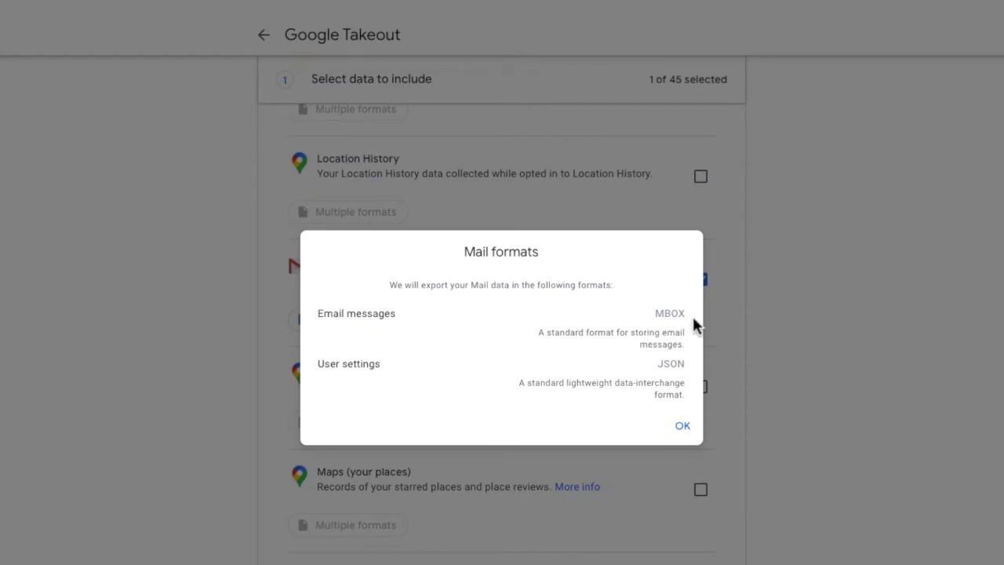
pyautogui.click(689, 428)
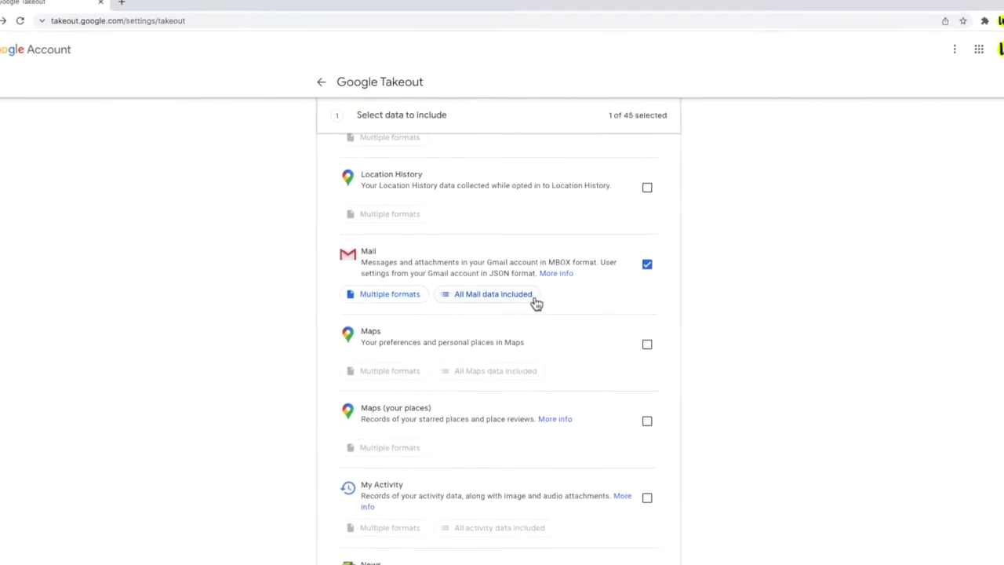
pyautogui.click(534, 300)
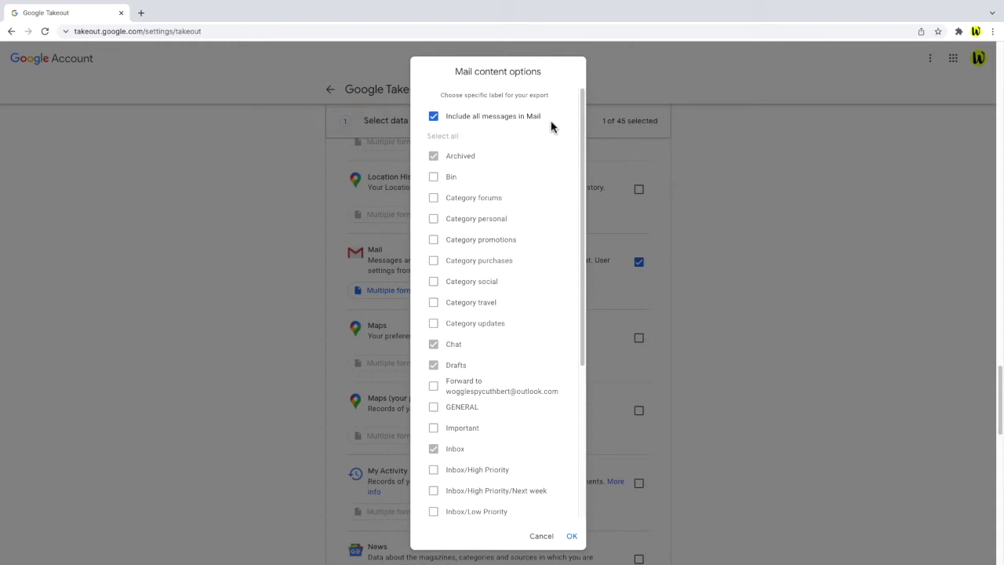
# - Untick all messages and pick 10 labels, including Inbox/High Priority, Inbox/Low Priority and Template response
pyautogui.click(435, 117)
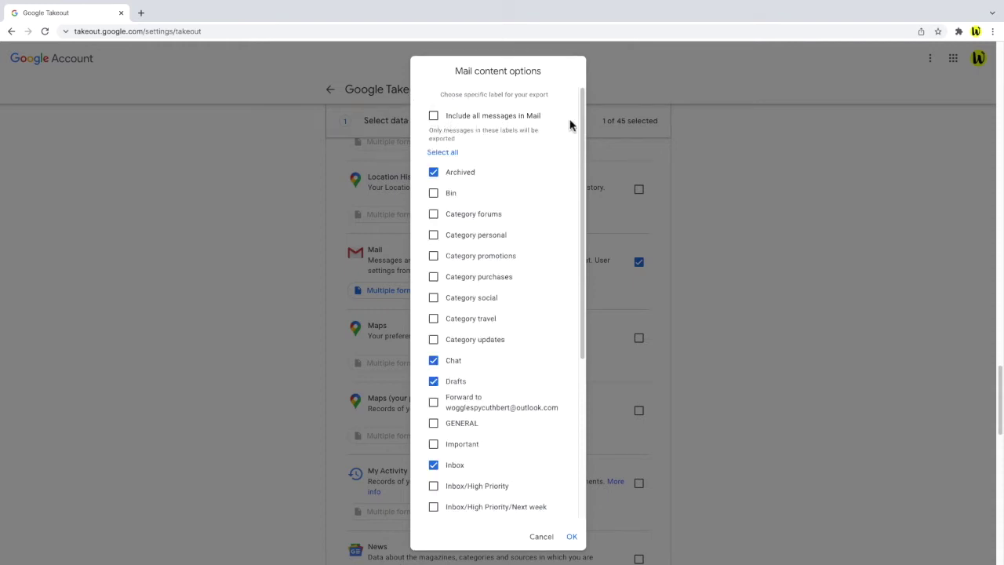
pyautogui.moveTo(584, 124); pyautogui.dragTo(577, 265)
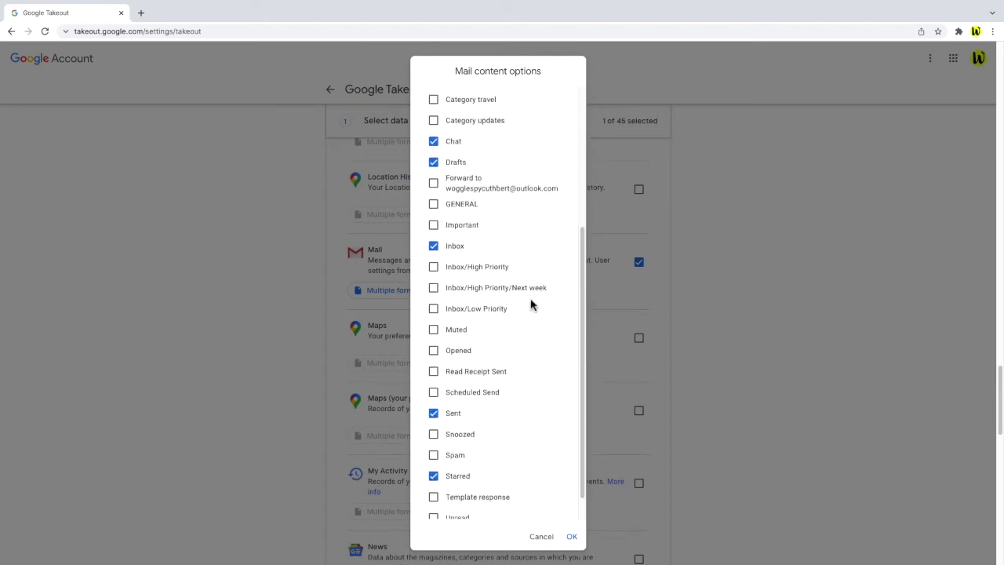
pyautogui.click(436, 268)
pyautogui.click(435, 290)
pyautogui.click(435, 310)
pyautogui.click(435, 499)
pyautogui.click(571, 538)
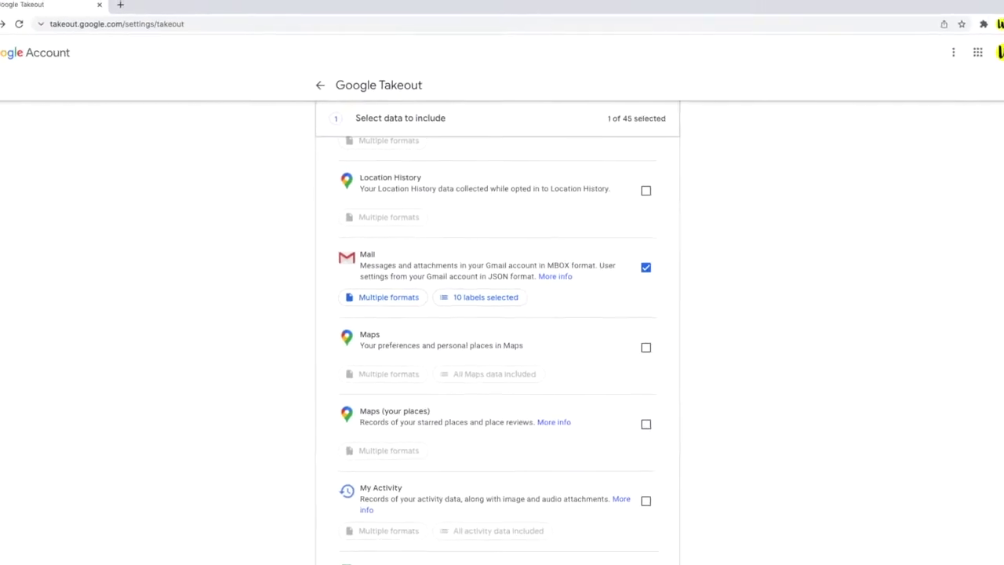
pyautogui.moveTo(993, 374); pyautogui.dragTo(997, 515)
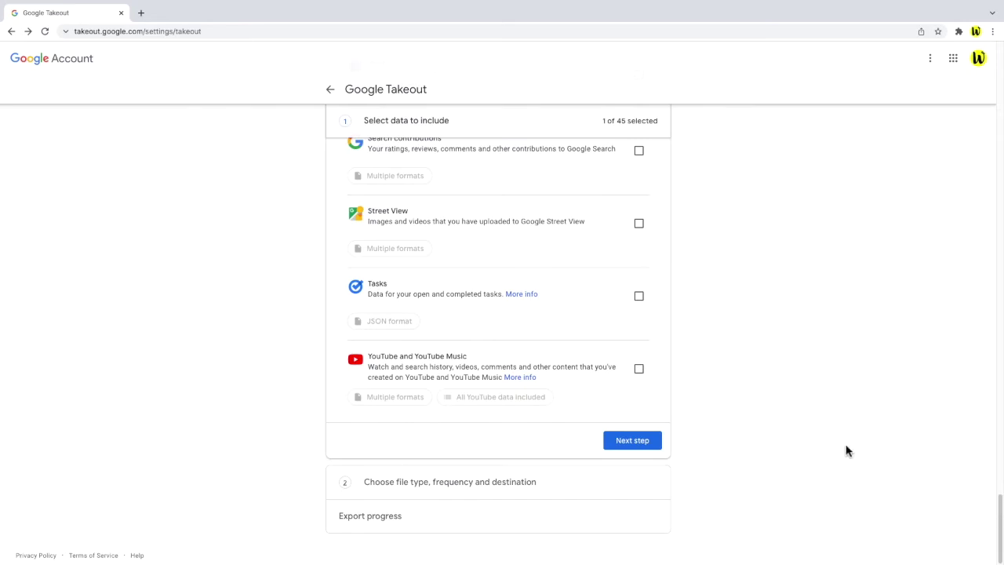
# - Advance to the next step and keep 'Send download link via email' as the delivery method
pyautogui.click(654, 441)
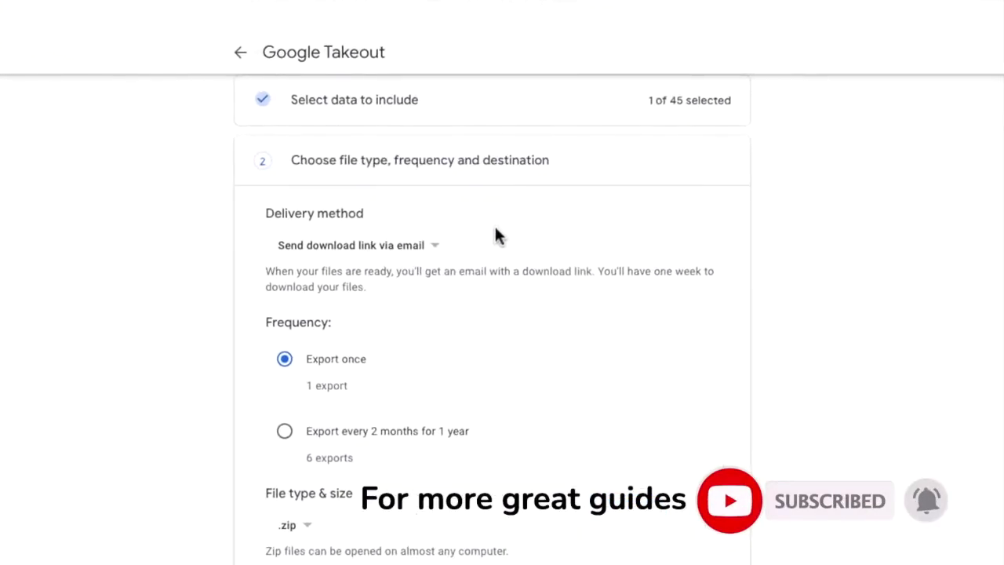
pyautogui.click(442, 251)
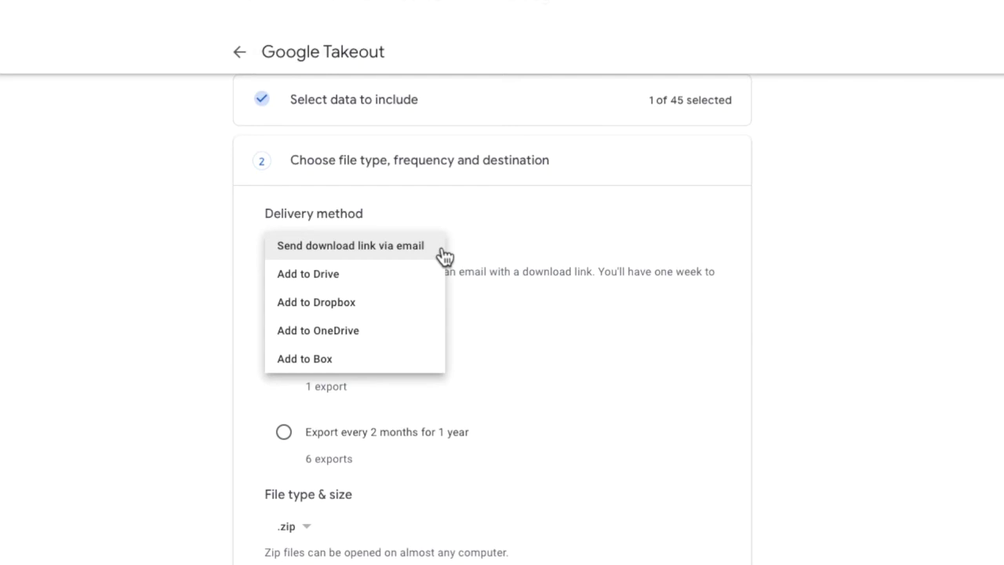
pyautogui.click(439, 249)
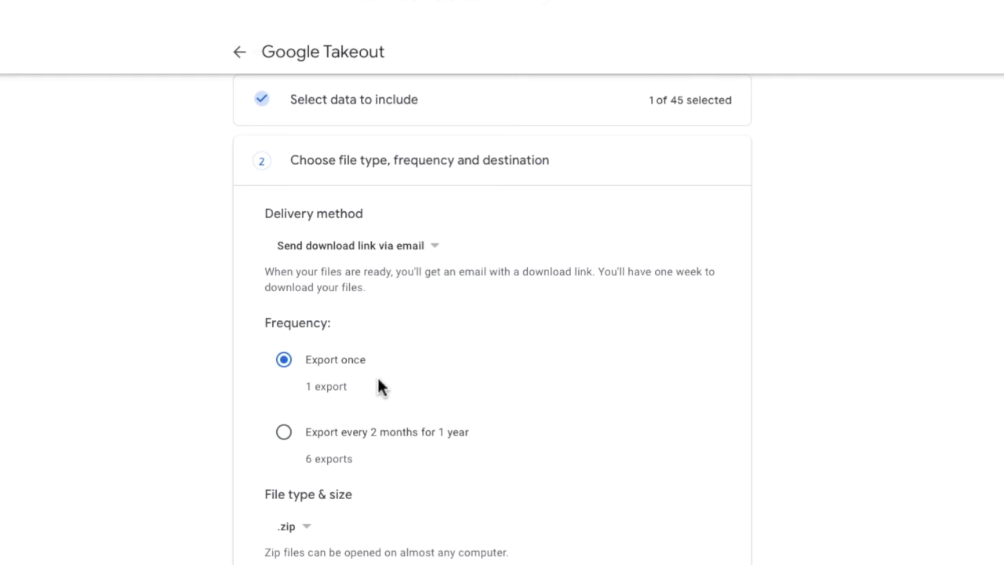
# - Keep .zip as file type, settle on a 2 GB split size, and create the export
pyautogui.scroll(-2, 381, 386)
pyautogui.scroll(-1, 463, 353)
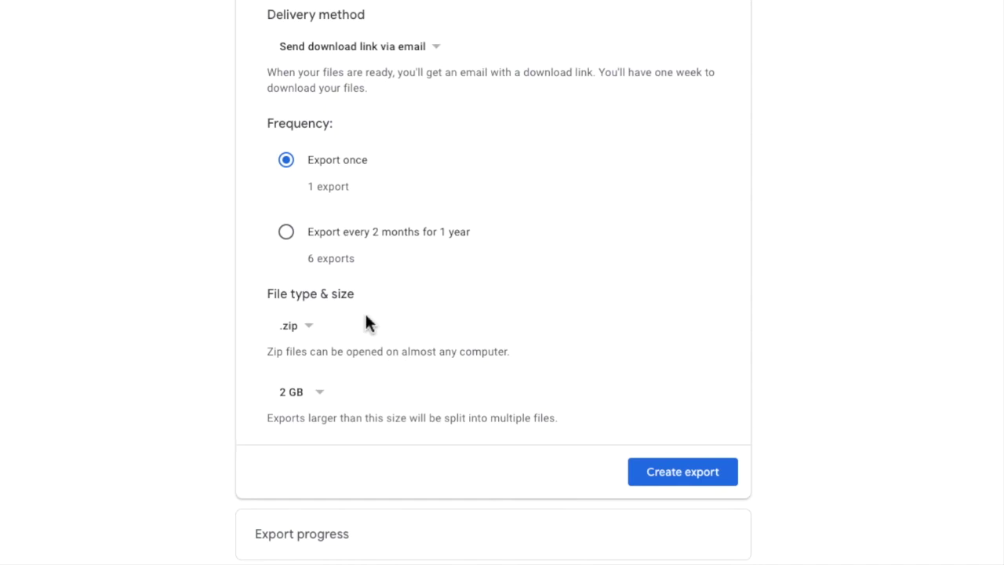
pyautogui.click(315, 331)
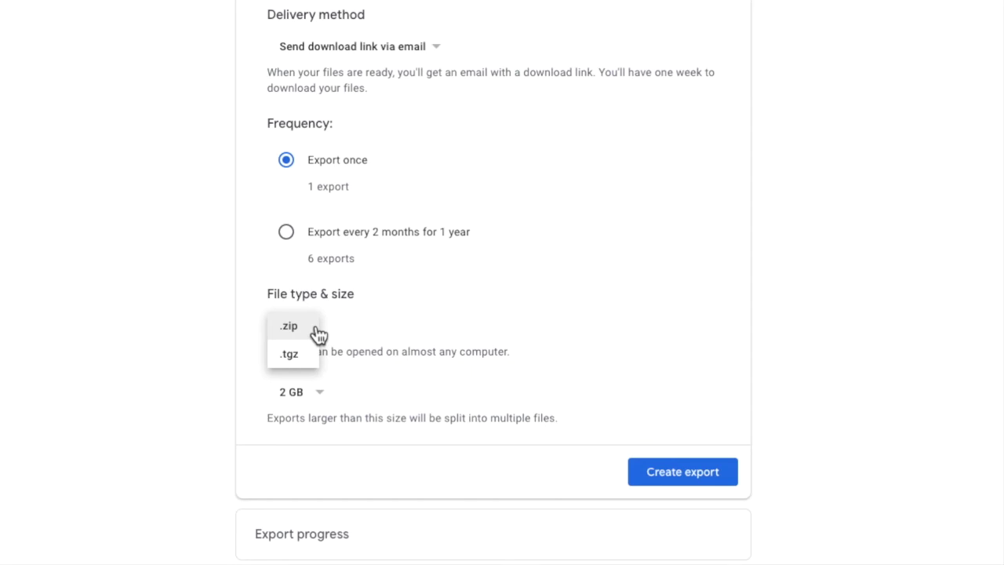
pyautogui.click(318, 329)
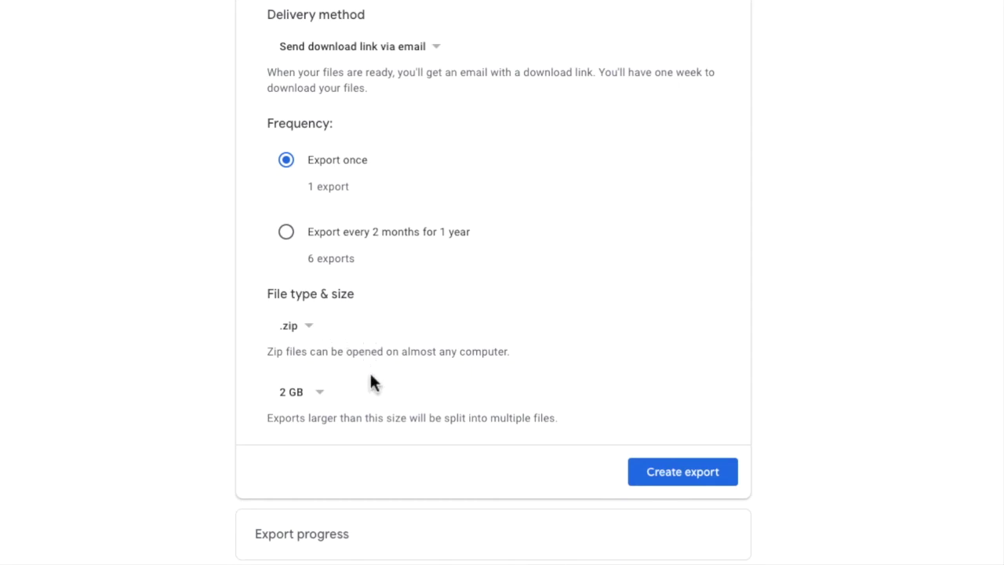
pyautogui.click(329, 400)
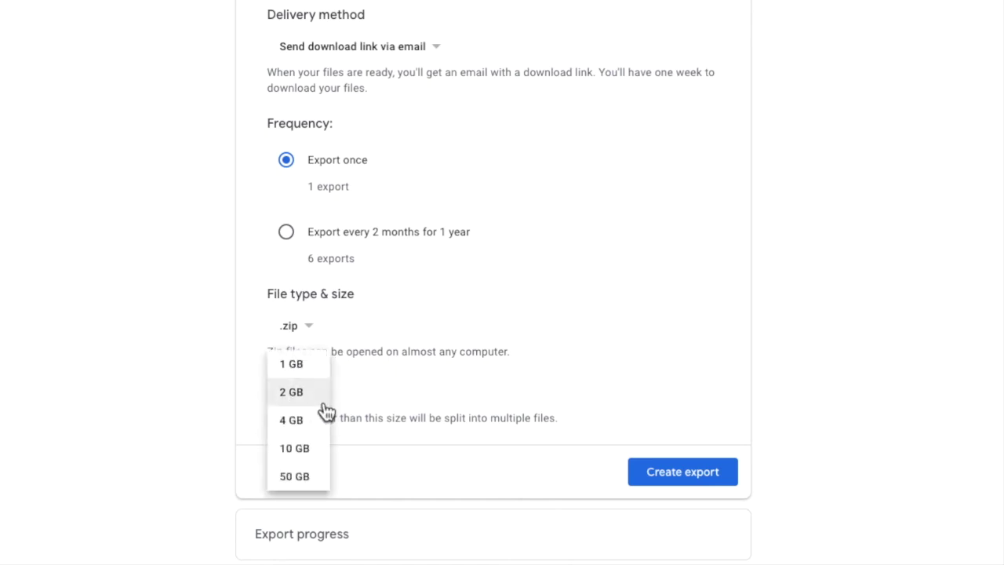
pyautogui.click(317, 454)
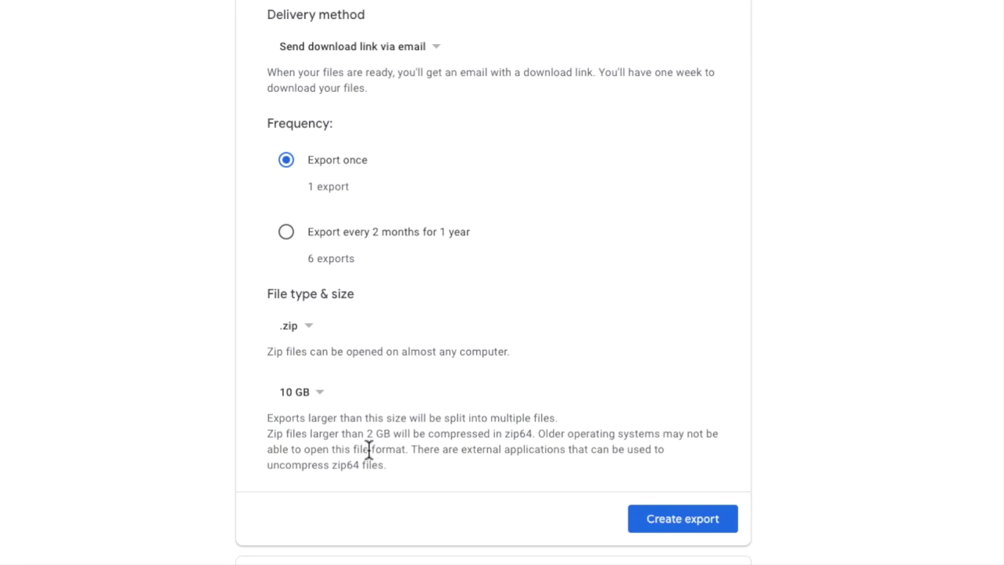
pyautogui.click(329, 404)
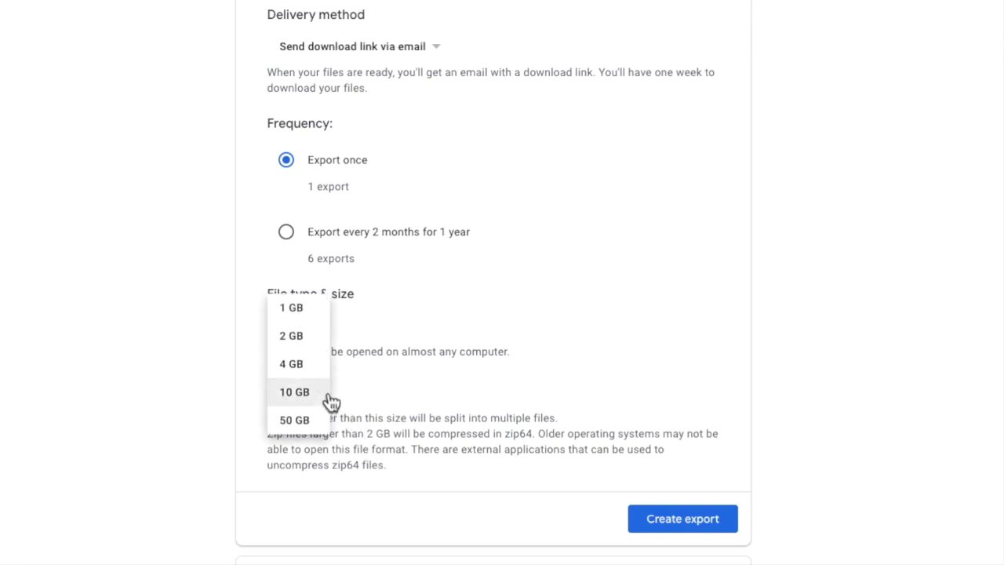
pyautogui.click(325, 342)
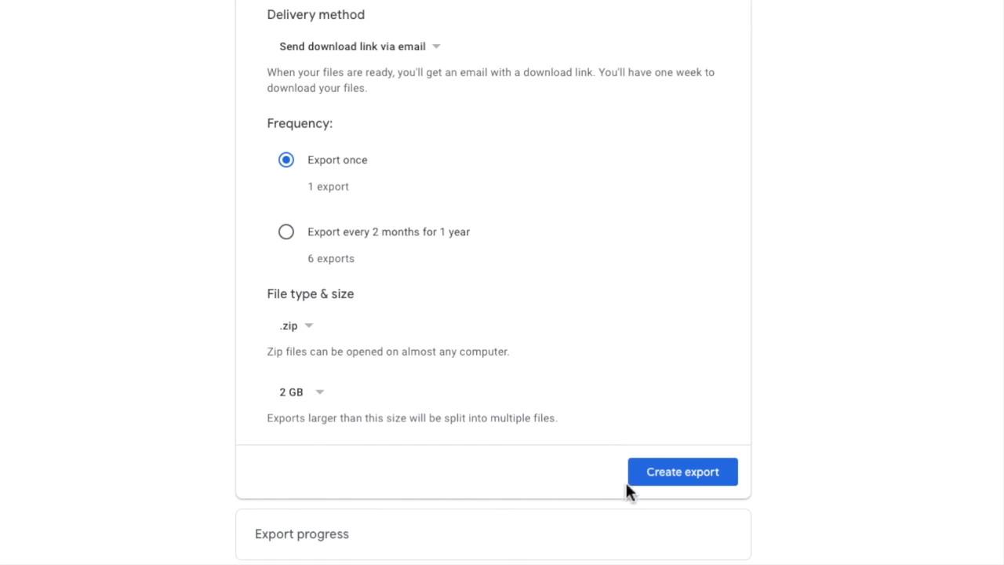
pyautogui.click(723, 480)
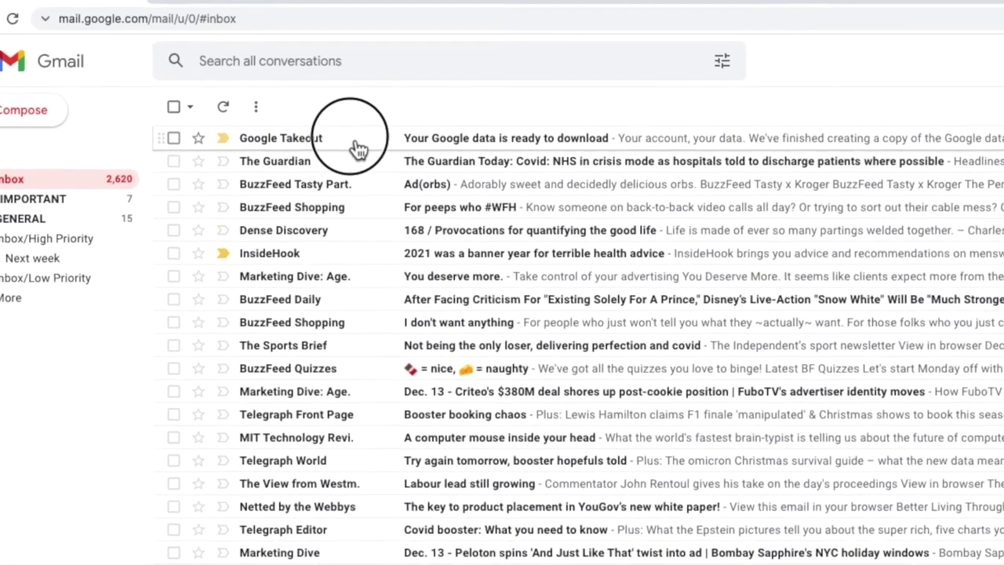
# - Open the Google Takeout 'Your Google data is ready to download' email in the inbox
pyautogui.click(396, 179)
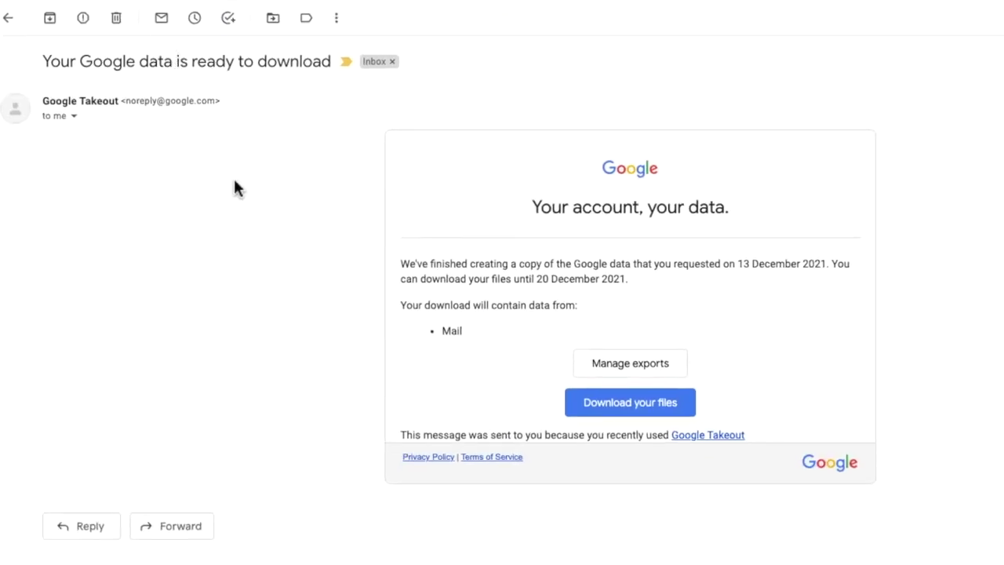